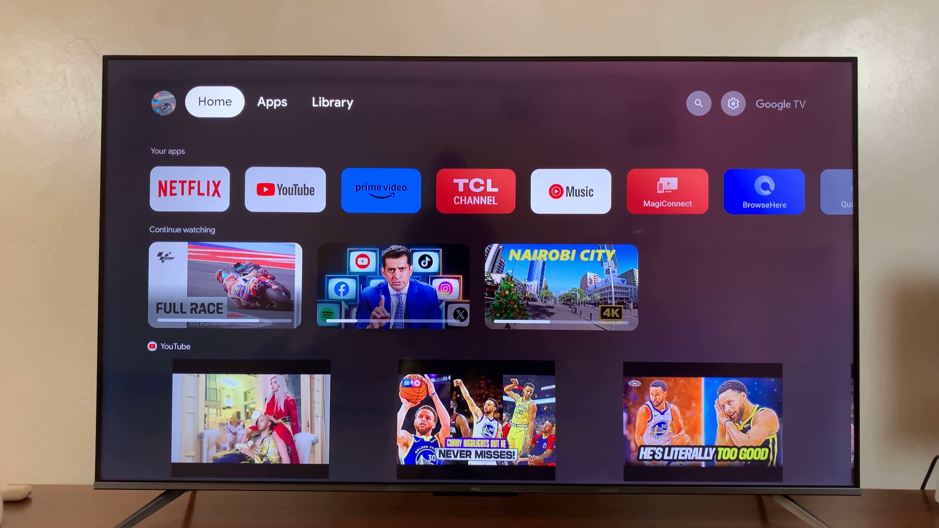
# Step: Move from the home screen across the Apps page to the search page
pyautogui.press('Right')
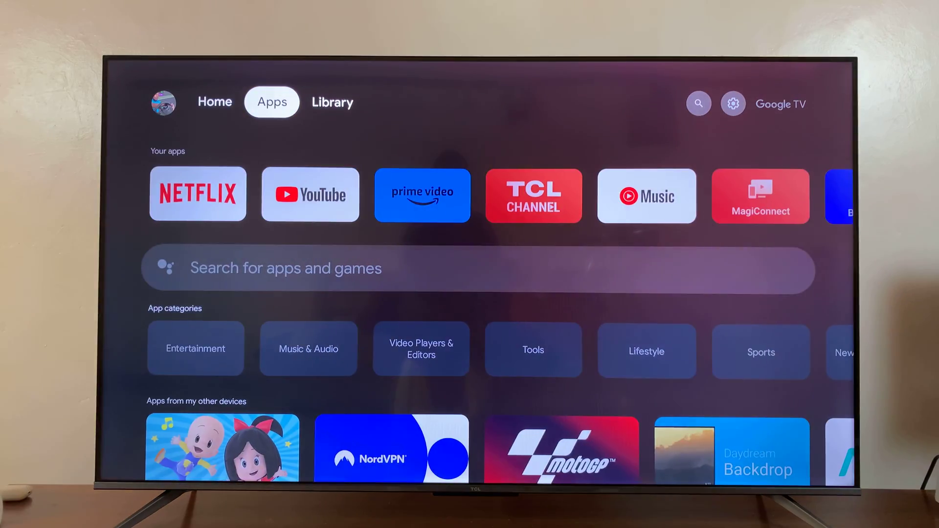
pyautogui.press('Right')
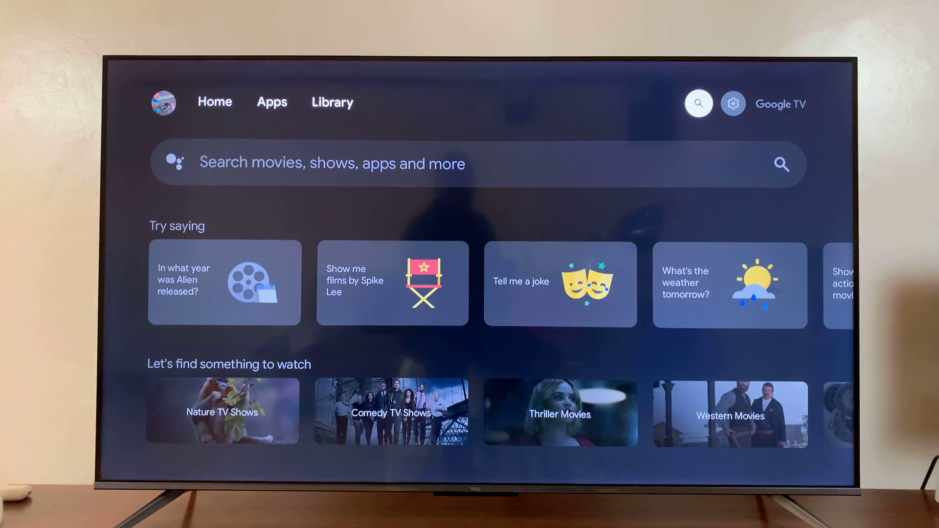
# Step: Open the full TV Settings from the quick panel and enter the System section
pyautogui.press('Right')
pyautogui.press('Return')
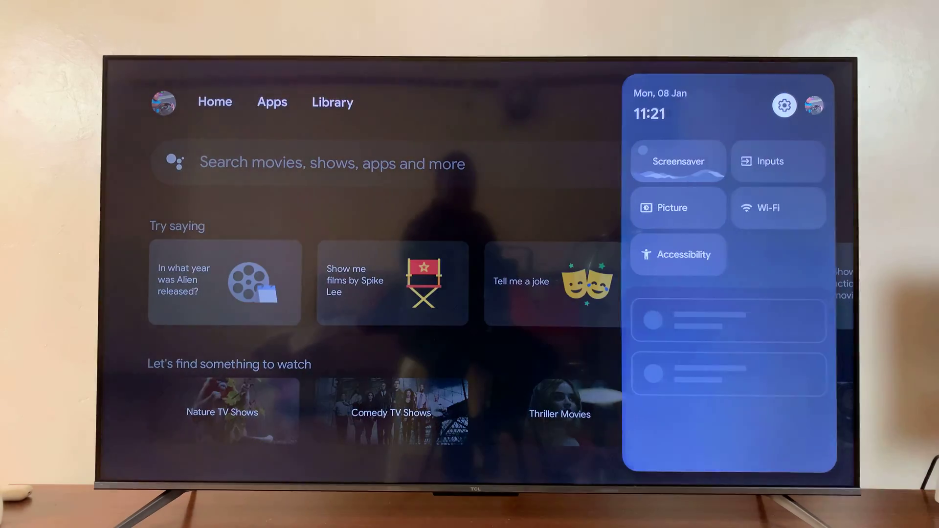
pyautogui.press('Return')
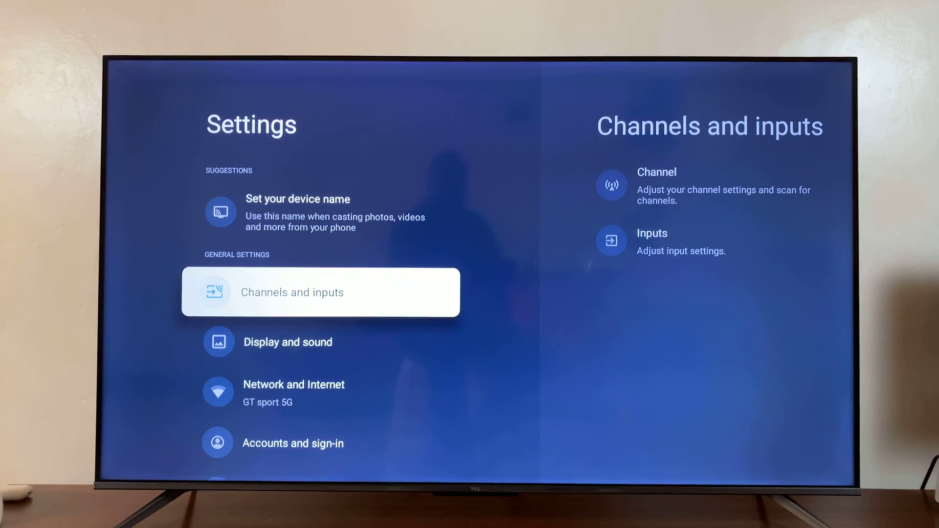
pyautogui.press('Down')
pyautogui.press('Down')
pyautogui.press('Down')
pyautogui.press('Down')
pyautogui.press('Down')
pyautogui.press('Down')
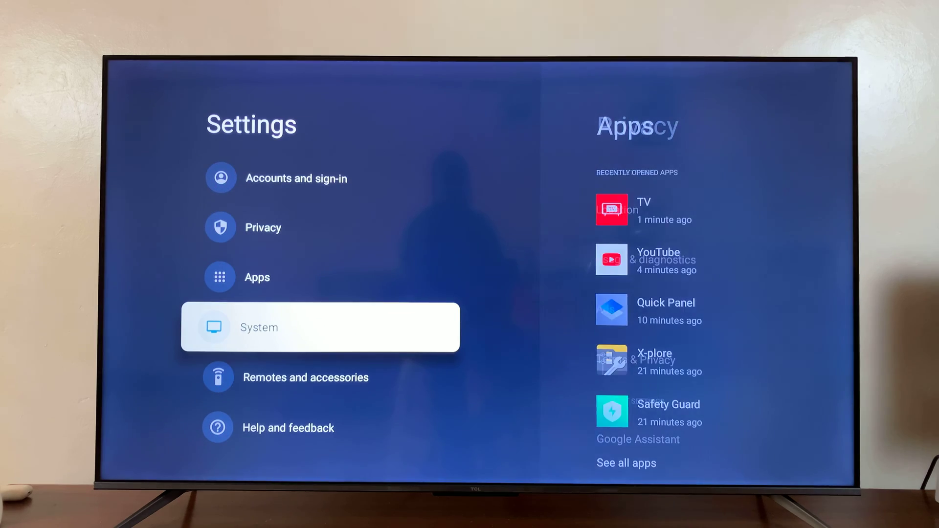
pyautogui.press('Return')
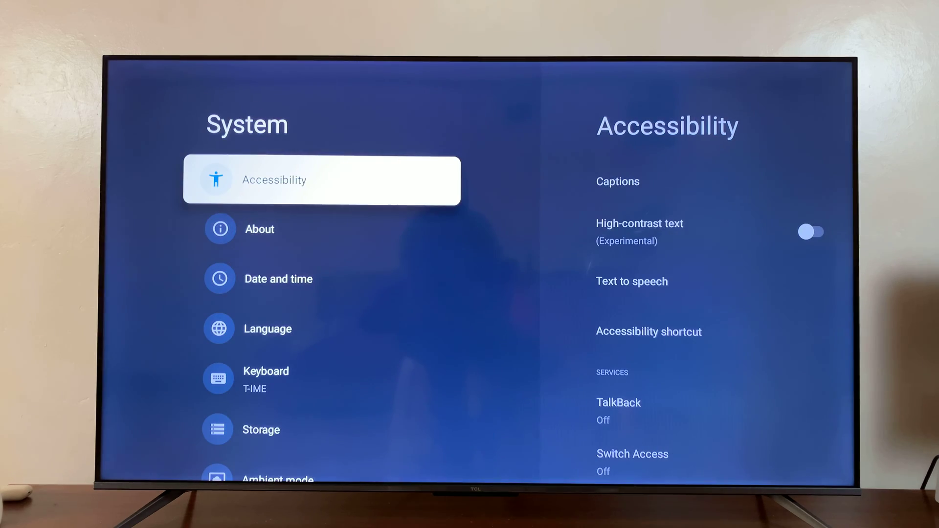
# Step: Enter System's Advanced settings and open the Usage Mode choices showing Store Mode
pyautogui.press('Down')
pyautogui.press('Down')
pyautogui.press('Down')
pyautogui.press('Down')
pyautogui.press('Down')
pyautogui.press('Down')
pyautogui.press('Down')
pyautogui.press('Down')
pyautogui.press('Down')
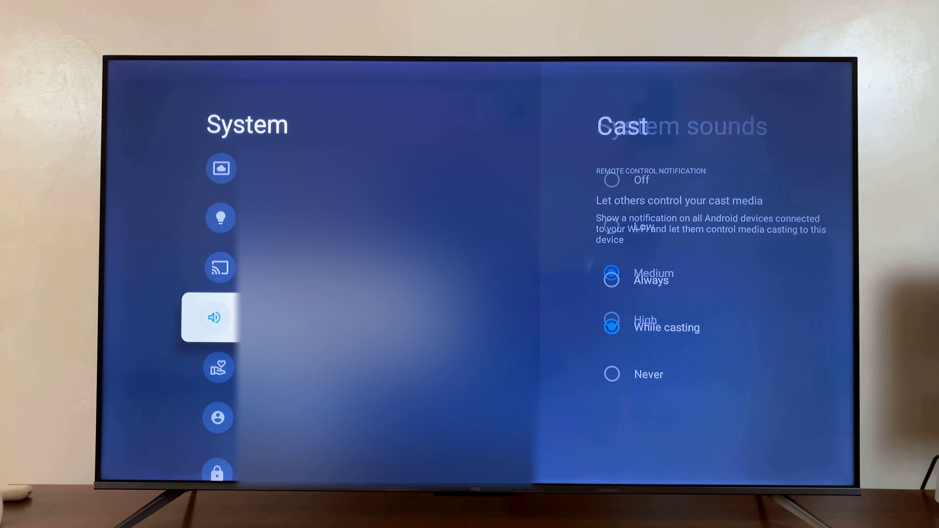
pyautogui.press('Down')
pyautogui.press('Down')
pyautogui.press('Down')
pyautogui.press('Down')
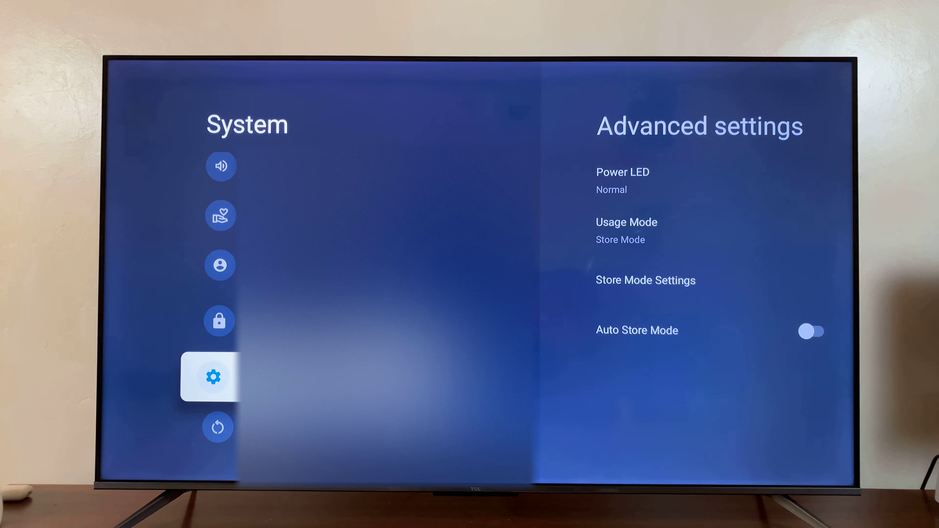
pyautogui.press('Return')
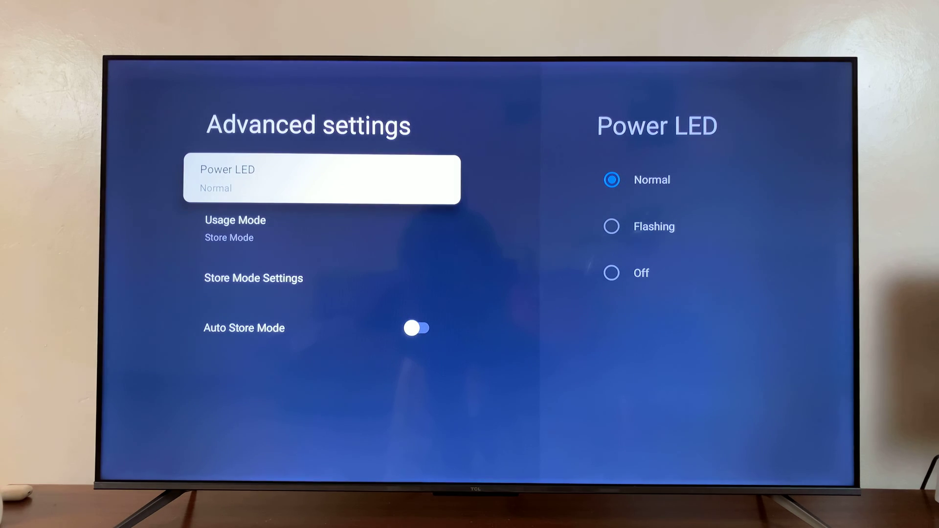
pyautogui.press('Down')
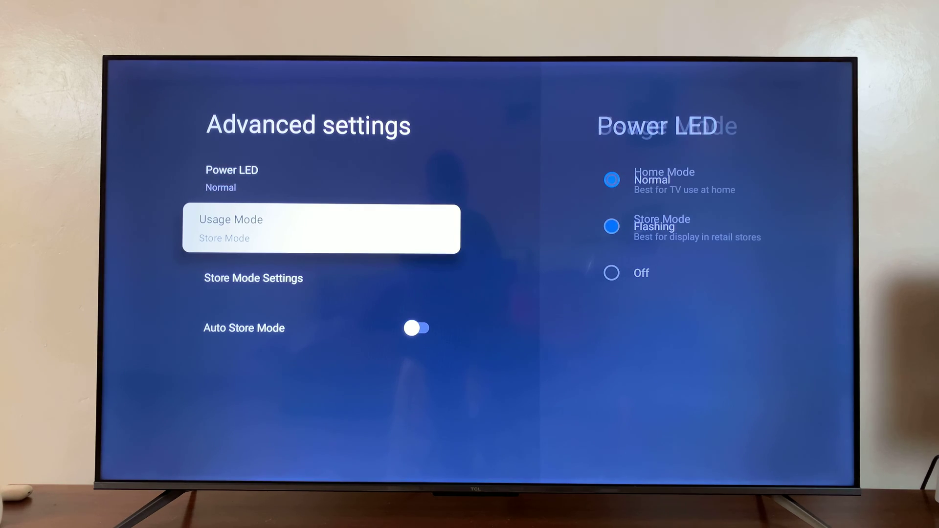
pyautogui.press('Return')
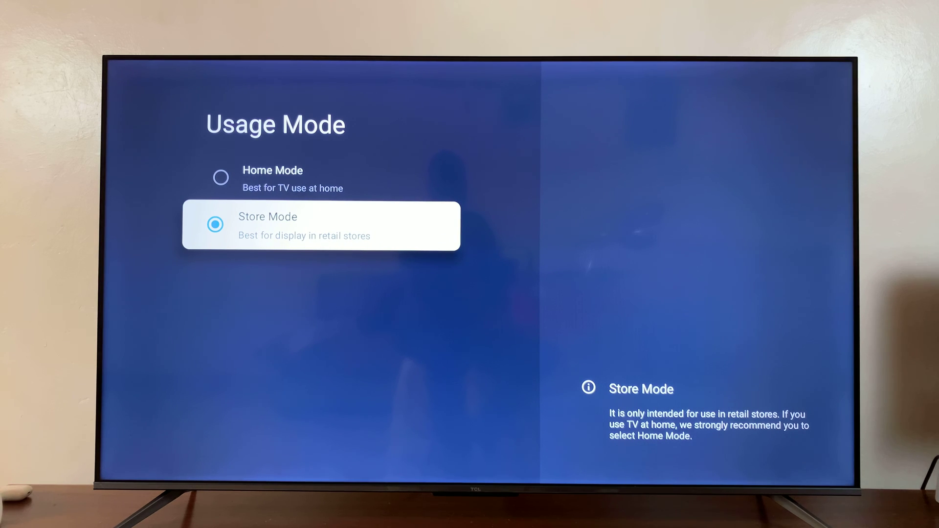
# Step: Choose Home Mode as the usage mode, then return to the Google TV home screen
pyautogui.press('Up')
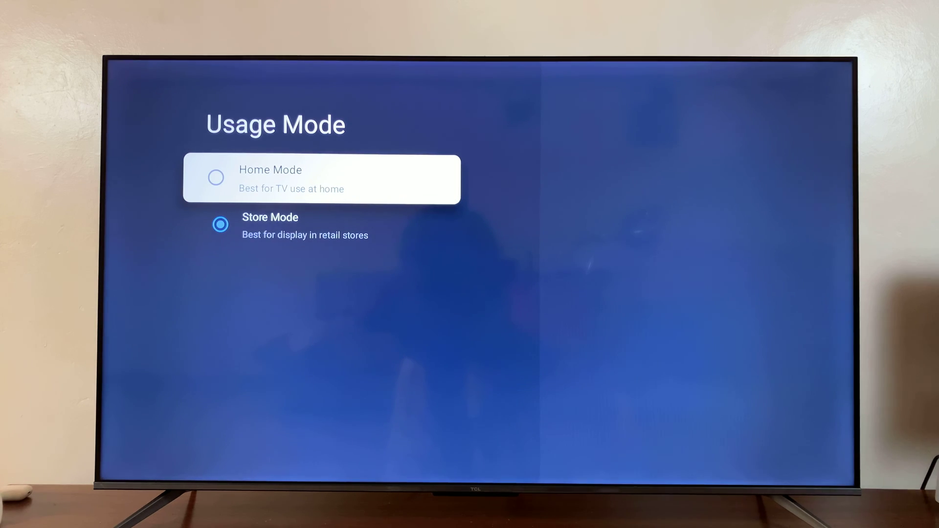
pyautogui.press('Return')
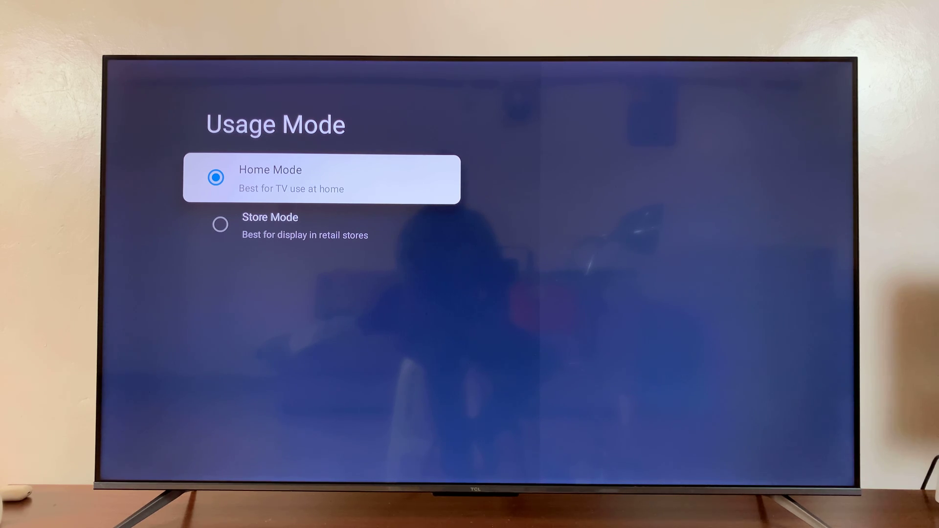
pyautogui.press('Escape')
pyautogui.press('Escape')
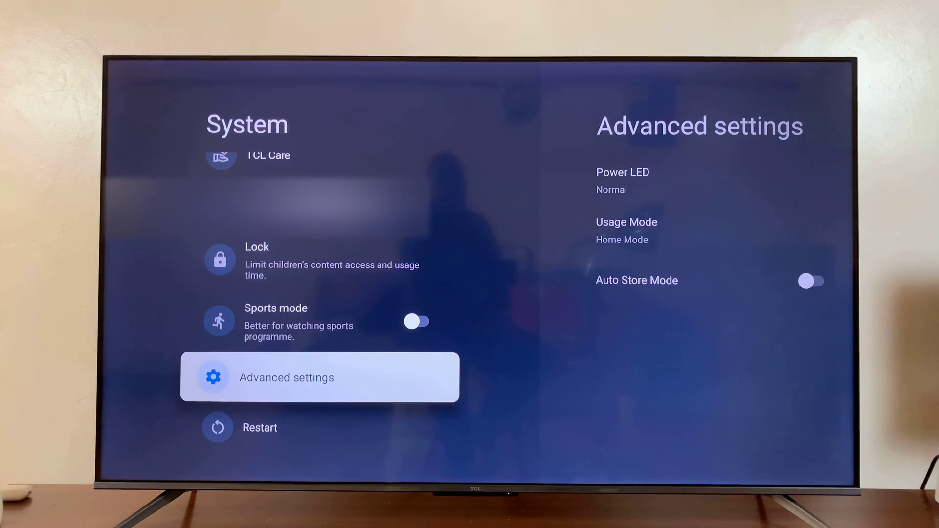
pyautogui.press('Home')
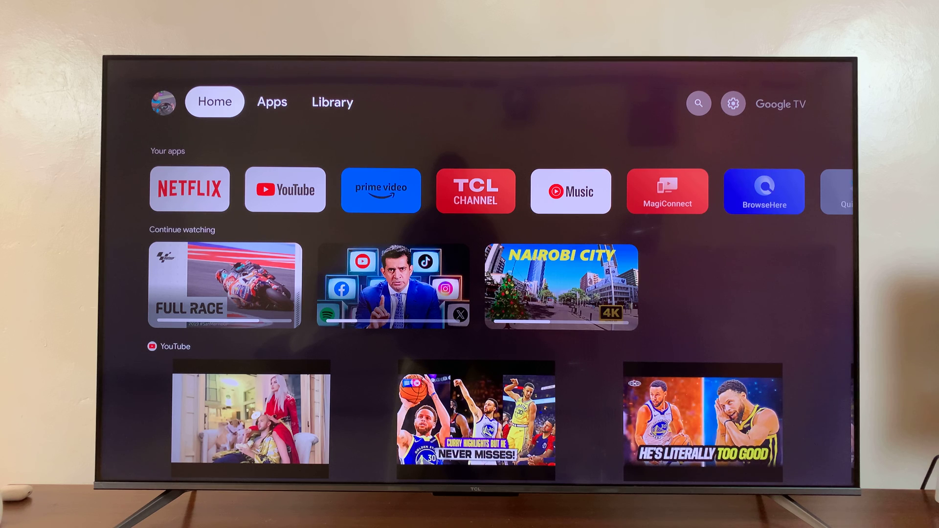